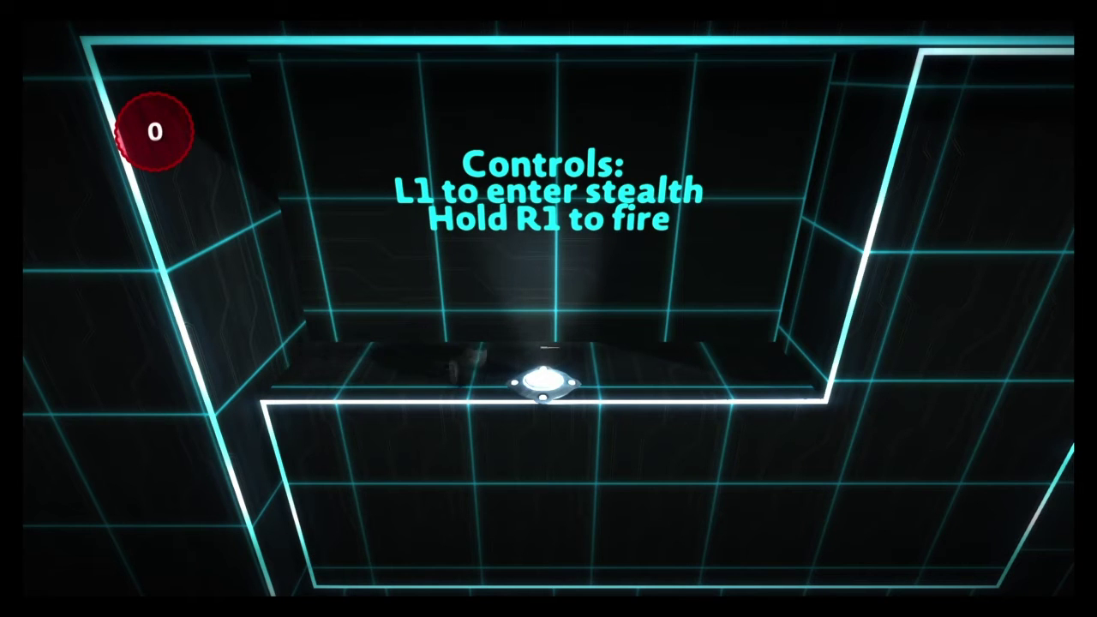
{"action": "key", "text": "Right"}
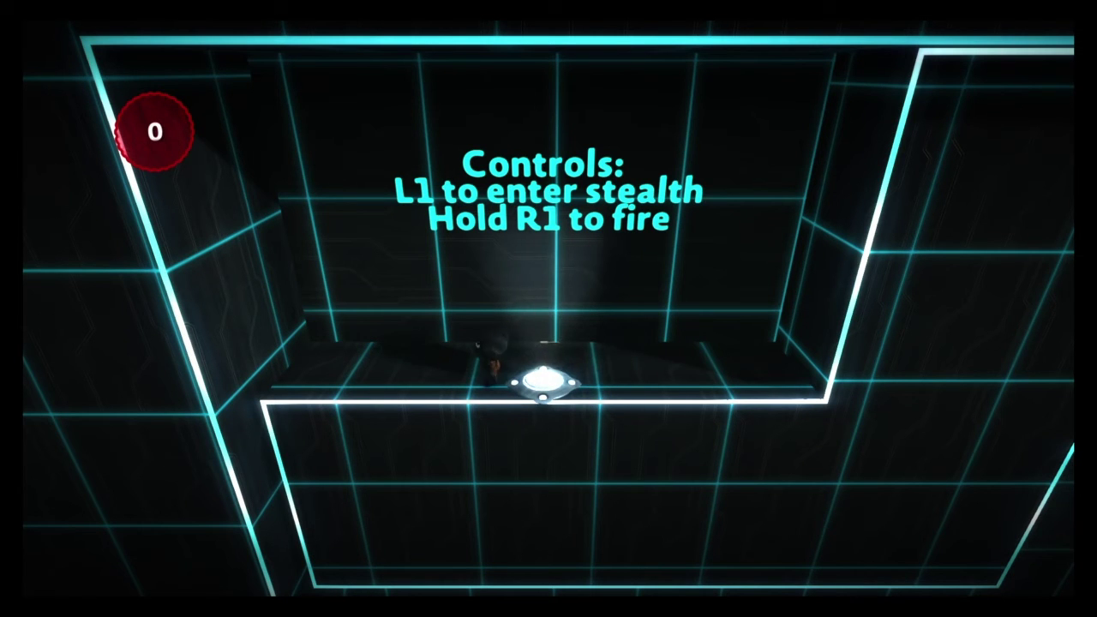